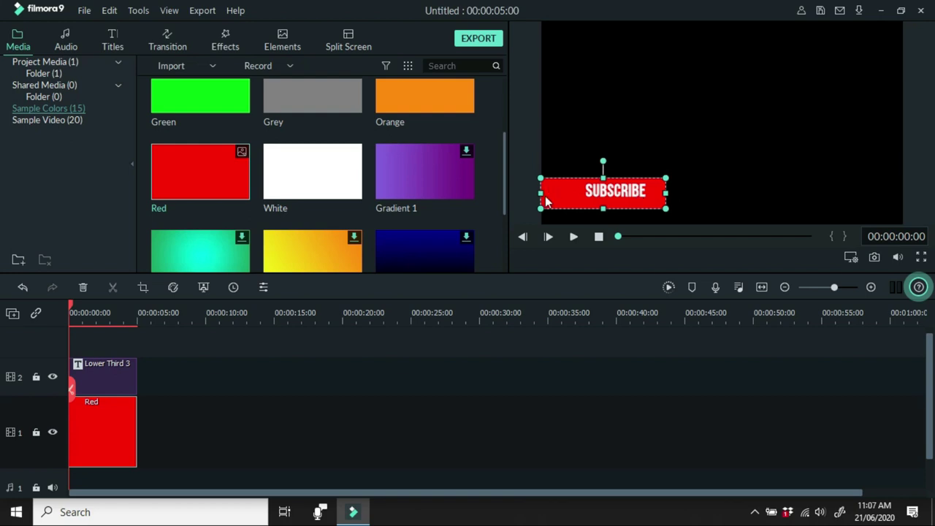
Shrink the red rectangle and position it behind the SUBSCRIBE text near the frame's lower-left corner.
{"action": "left_click_drag", "start_coordinate": [540, 193], "coordinate": [593, 210]}
{"action": "left_click", "coordinate": [620, 199]}
{"action": "left_click", "coordinate": [643, 194]}
{"action": "double_click", "coordinate": [642, 195]}
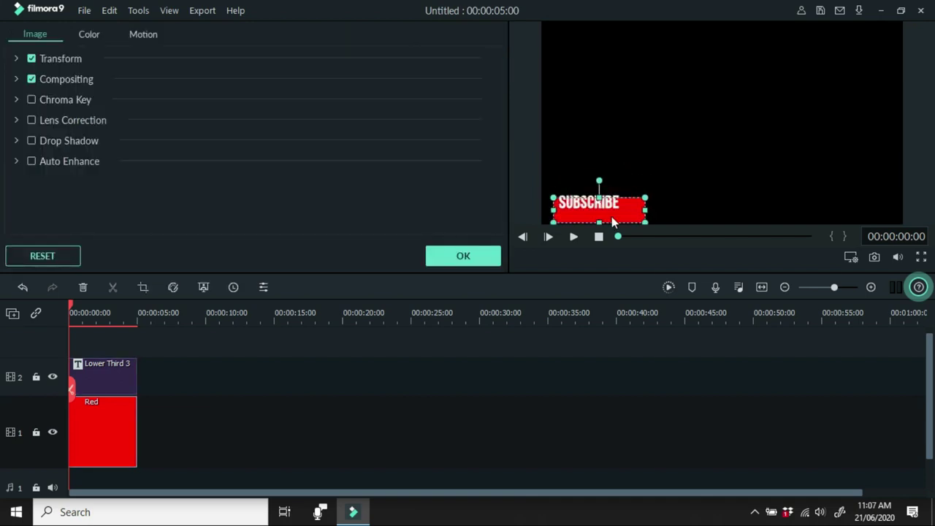
{"action": "left_click_drag", "start_coordinate": [607, 220], "coordinate": [606, 219]}
{"action": "double_click", "coordinate": [590, 210]}
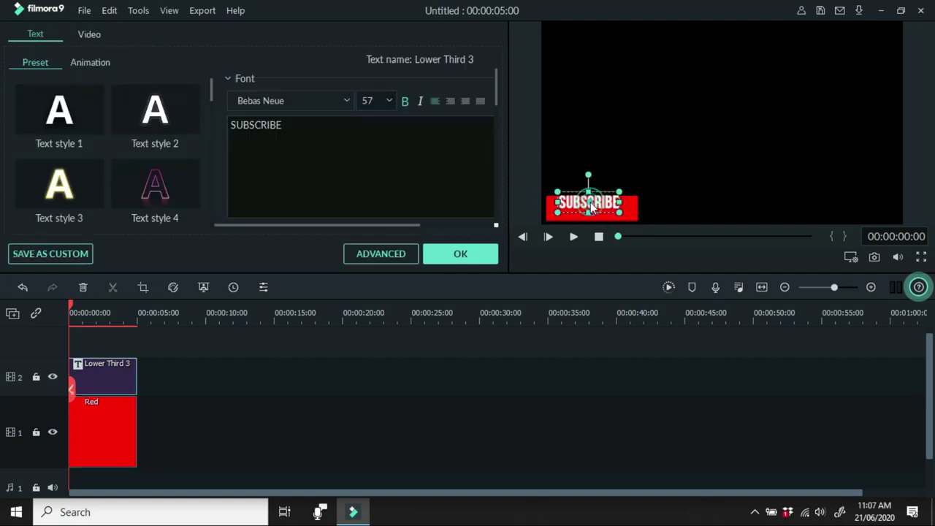
{"action": "left_click_drag", "start_coordinate": [589, 203], "coordinate": [592, 201]}
Reduce the red rectangle's height and width so it fits closely around the SUBSCRIBE text.
{"action": "left_click", "coordinate": [632, 213]}
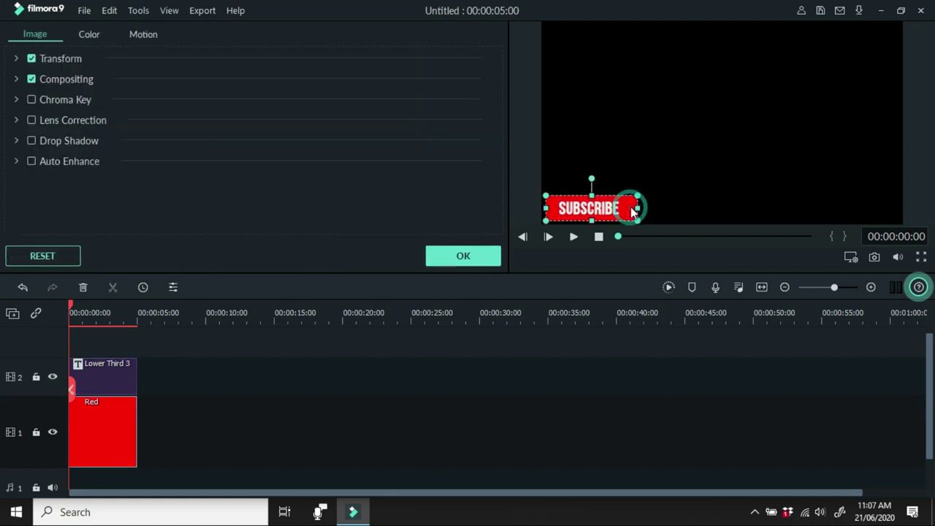
{"action": "left_click_drag", "start_coordinate": [592, 191], "coordinate": [630, 211]}
{"action": "left_click", "coordinate": [637, 210]}
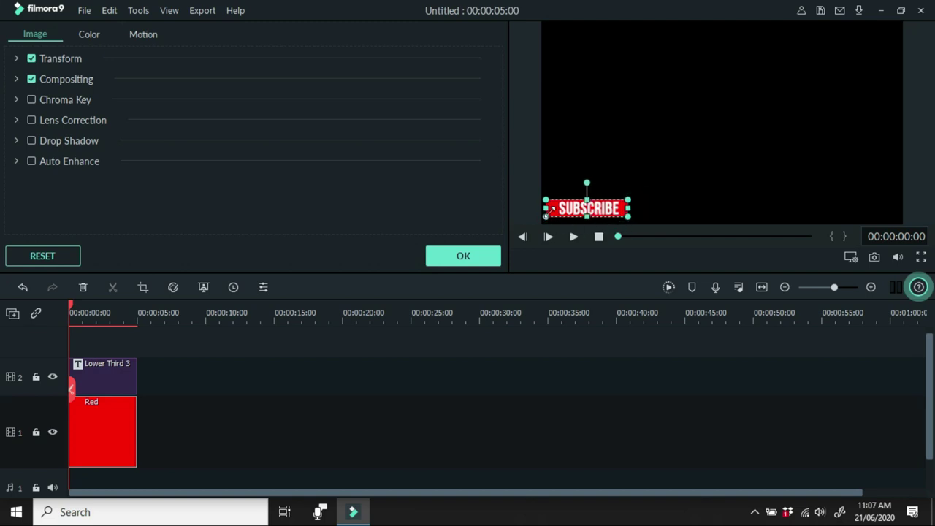
{"action": "left_click_drag", "start_coordinate": [545, 209], "coordinate": [552, 209]}
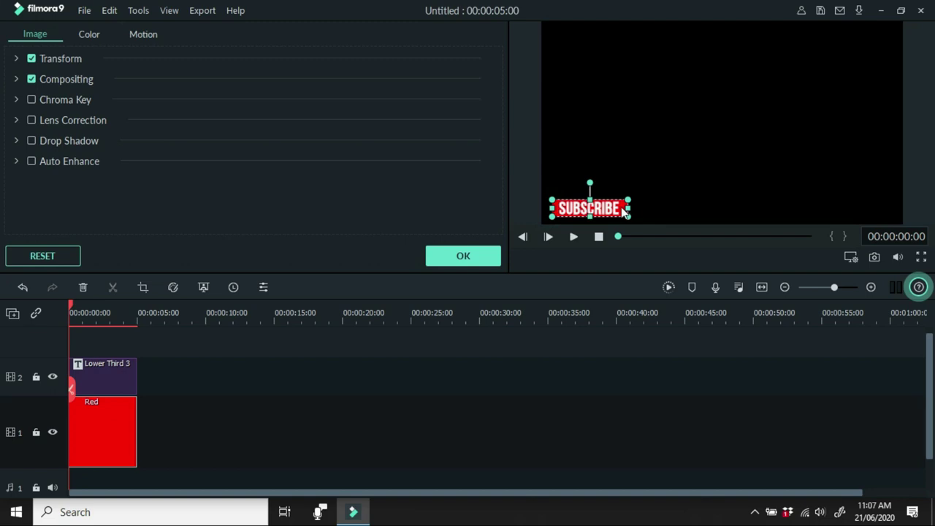
{"action": "left_click_drag", "start_coordinate": [627, 208], "coordinate": [623, 208]}
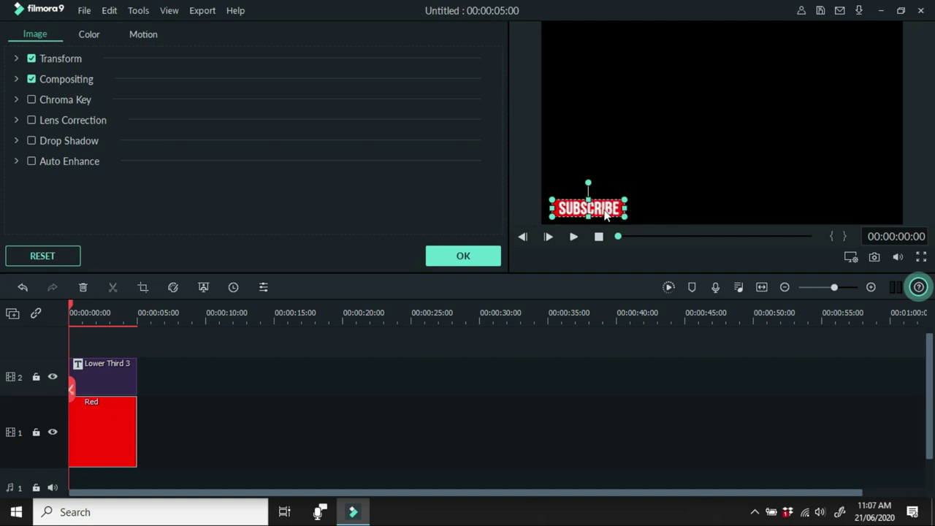
Move the SUBSCRIBE text and the red rectangle slightly down to the frame's bottom edge, and apply the changes.
{"action": "double_click", "coordinate": [605, 212]}
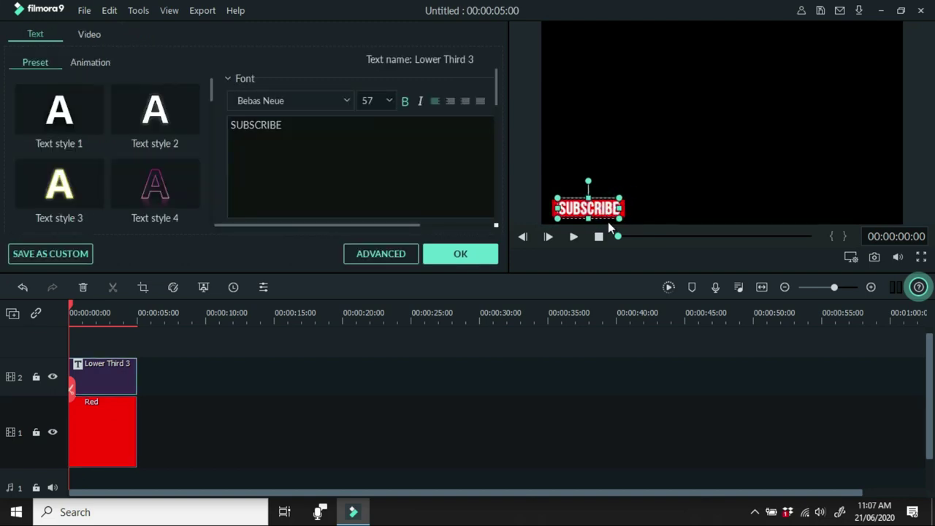
{"action": "left_click_drag", "start_coordinate": [610, 209], "coordinate": [626, 209]}
{"action": "left_click", "coordinate": [661, 204]}
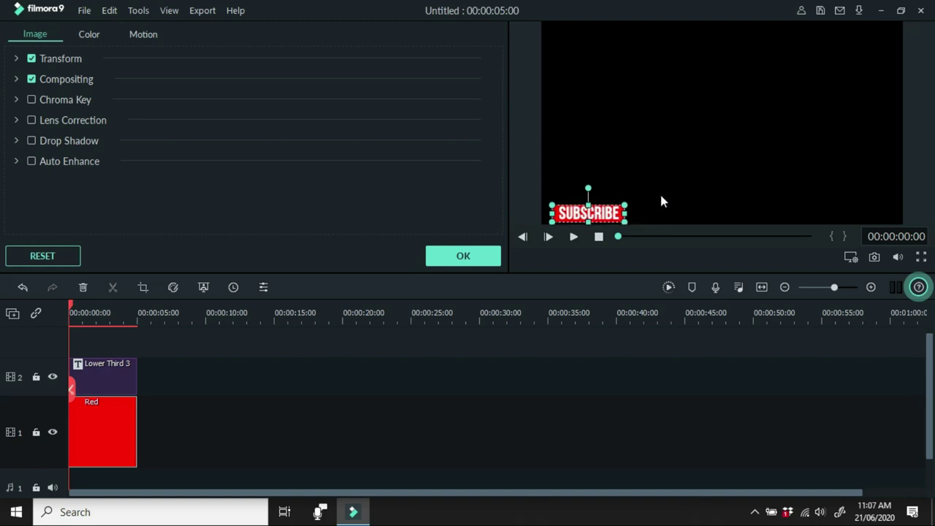
{"action": "left_click", "coordinate": [661, 194]}
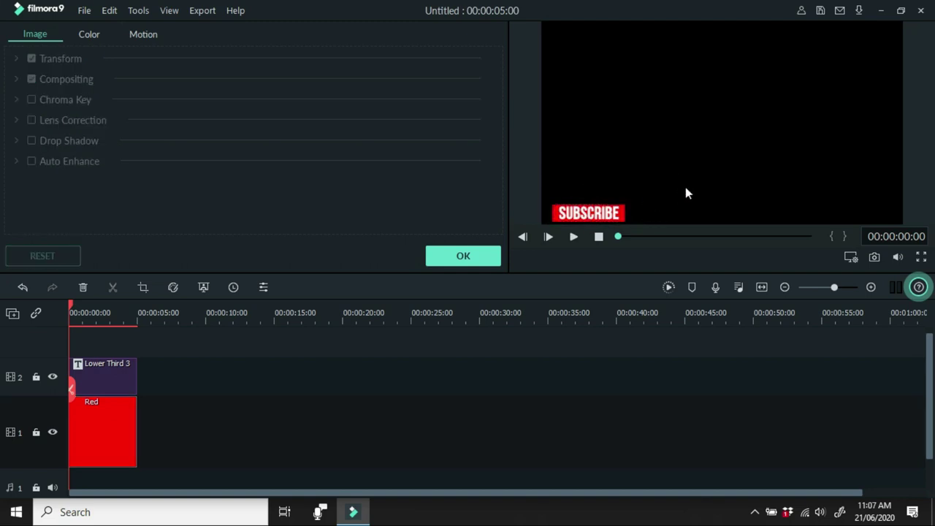
{"action": "left_click", "coordinate": [463, 255]}
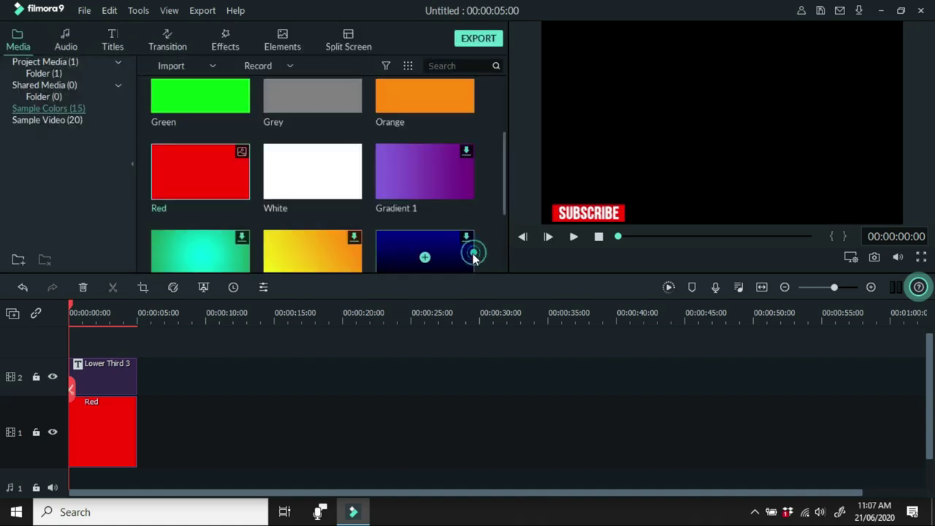
Set up a local MP4 export of the button with the file name Subscribe Button.
{"action": "left_click", "coordinate": [32, 61]}
{"action": "left_click", "coordinate": [480, 40]}
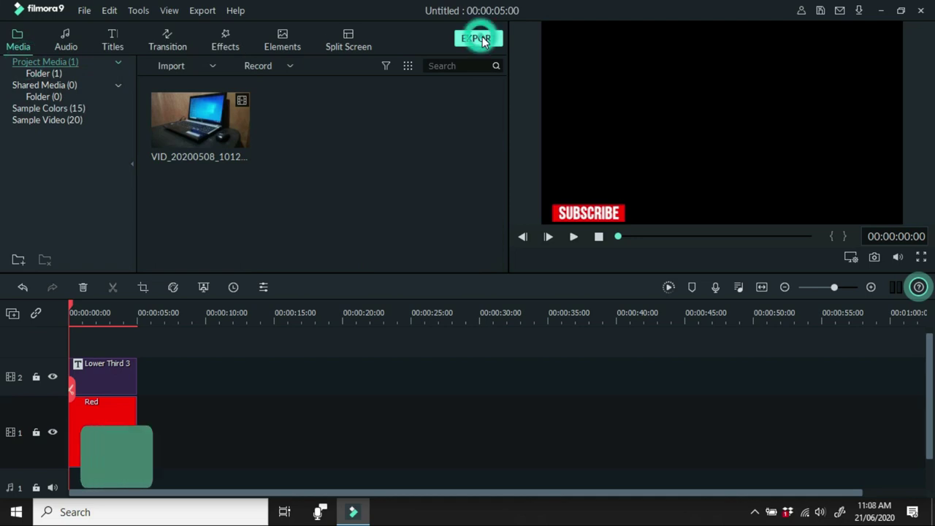
{"action": "triple_click", "coordinate": [453, 144]}
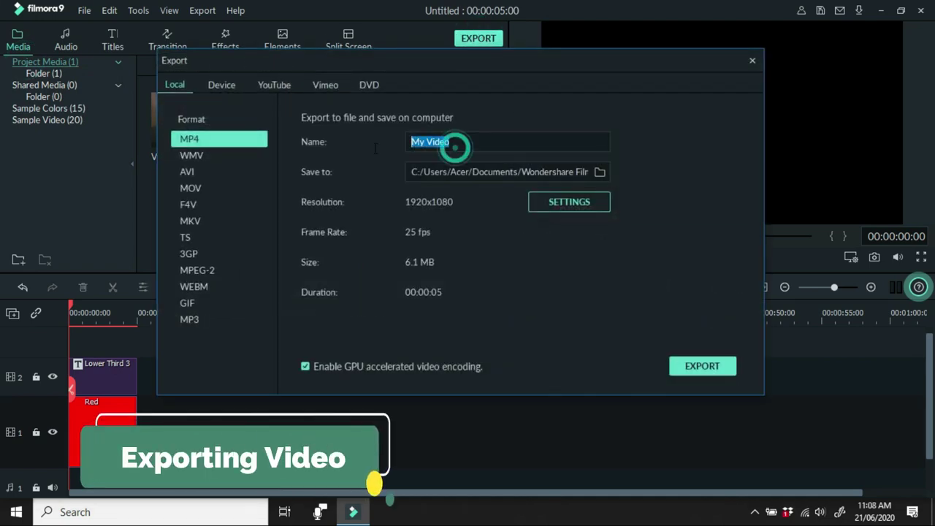
{"action": "type", "text": "s"}
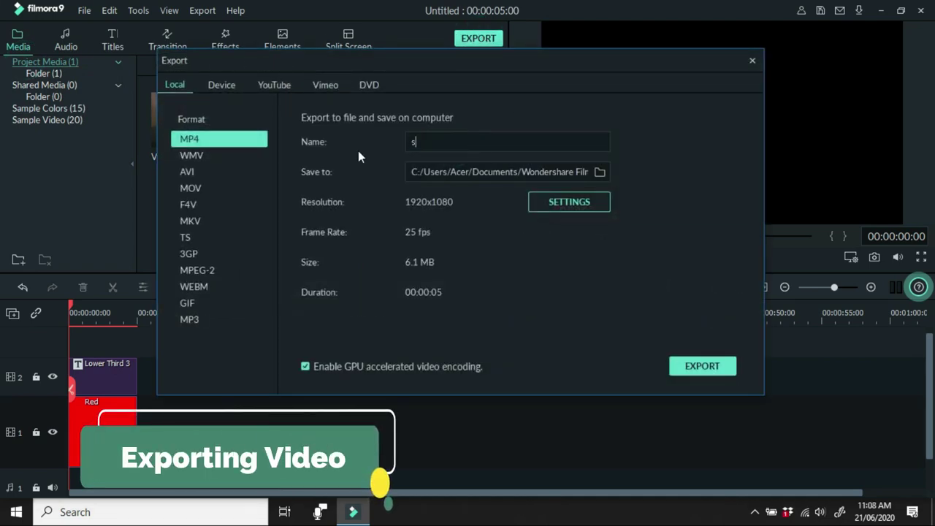
{"action": "key", "text": "BackSpace"}
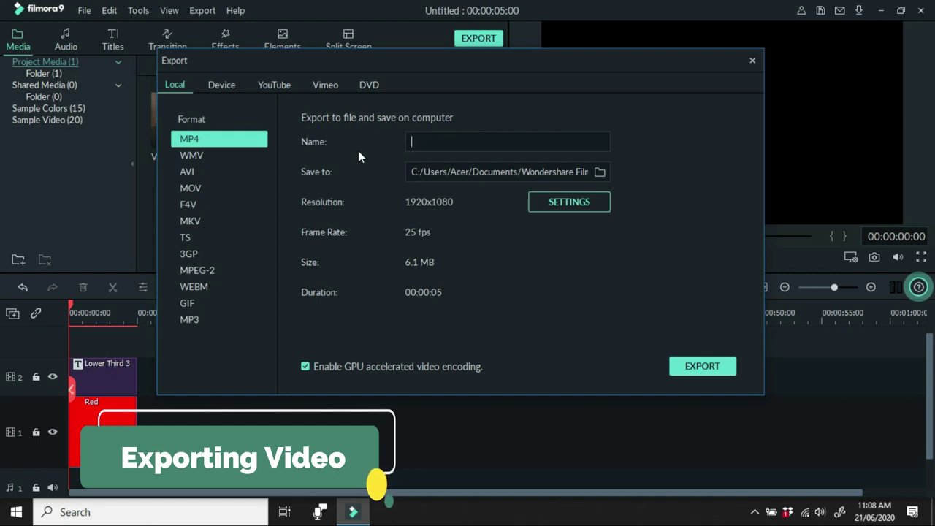
{"action": "type", "text": "Su"}
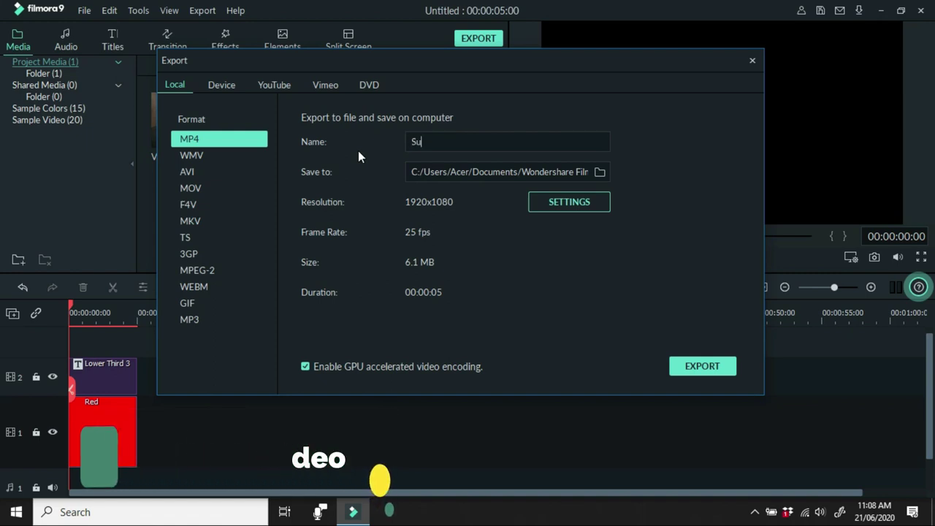
{"action": "type", "text": "bscribe"}
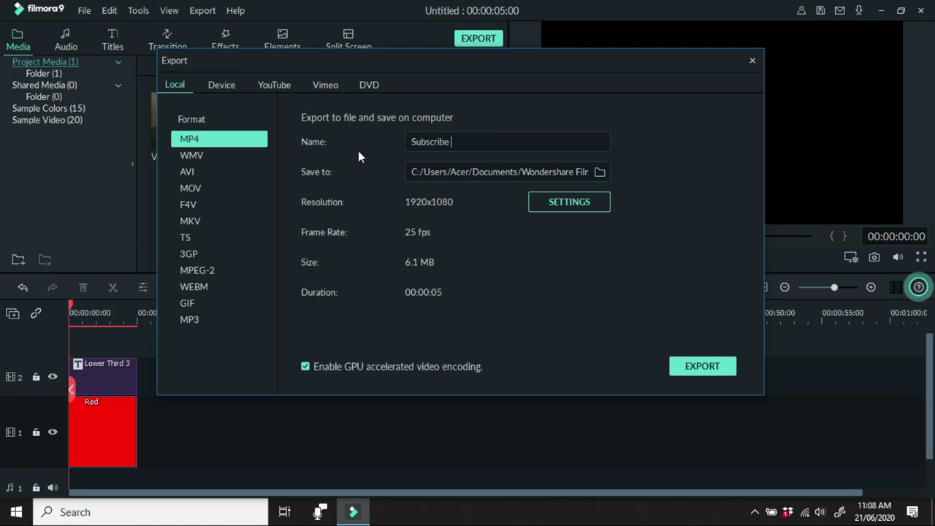
{"action": "type", "text": " Button"}
Accept the Best quality export settings at 1920x1080 and 25 fps, and export the video.
{"action": "left_click", "coordinate": [570, 206]}
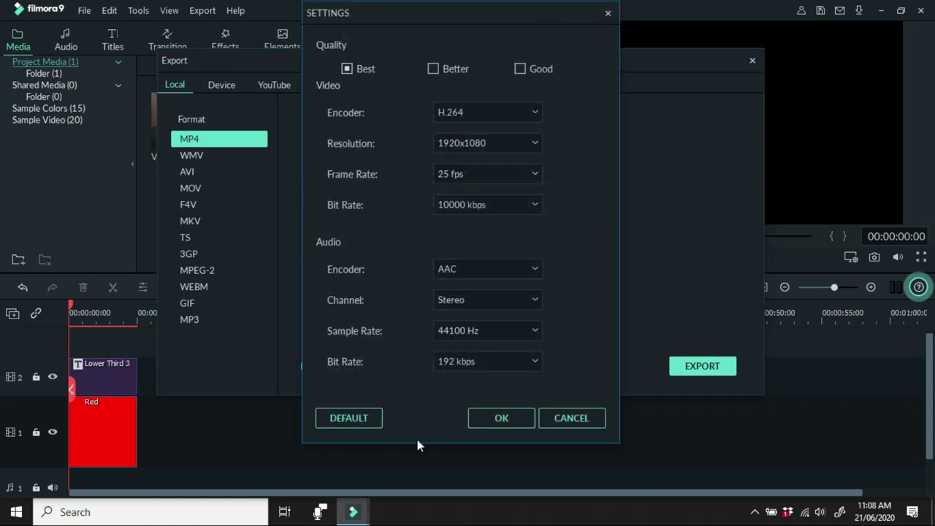
{"action": "left_click", "coordinate": [501, 418]}
{"action": "left_click", "coordinate": [694, 374]}
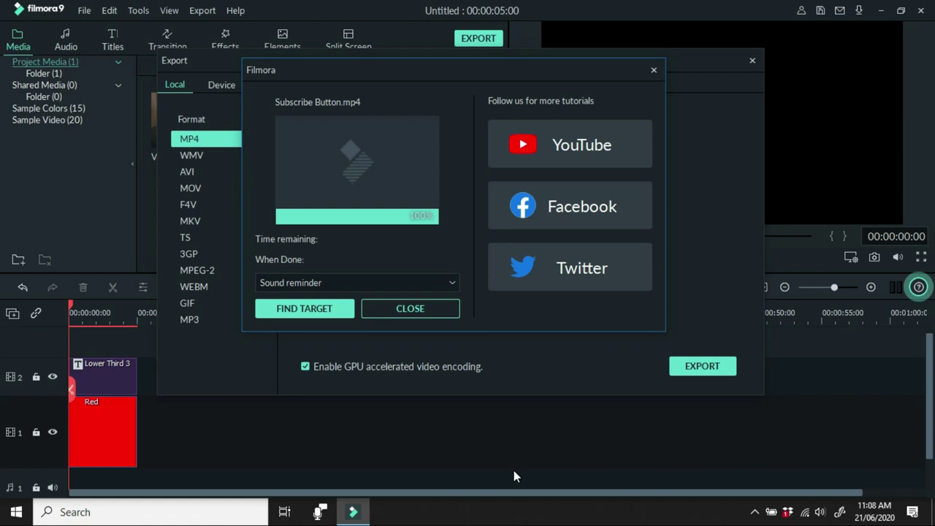
Locate the exported Subscribe Button file in its output folder and import it into the project media.
{"action": "left_click", "coordinate": [323, 310]}
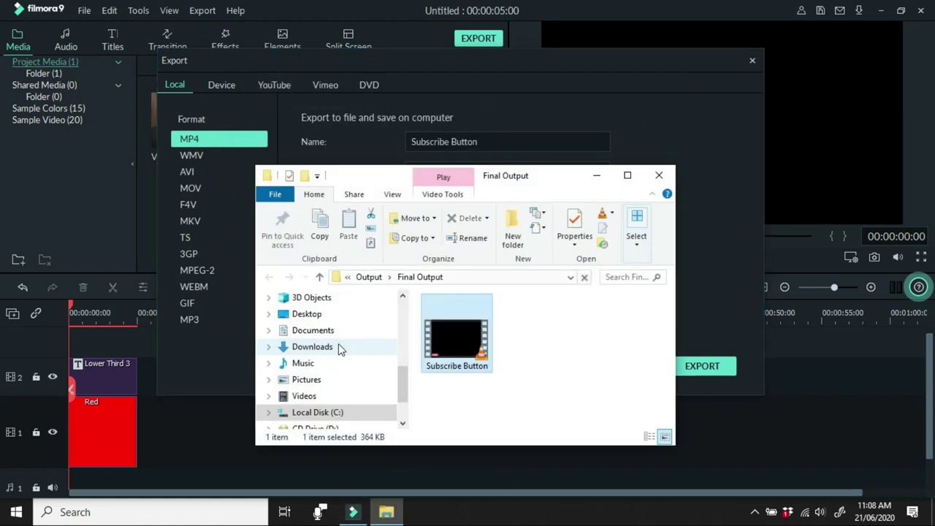
{"action": "left_click", "coordinate": [659, 176]}
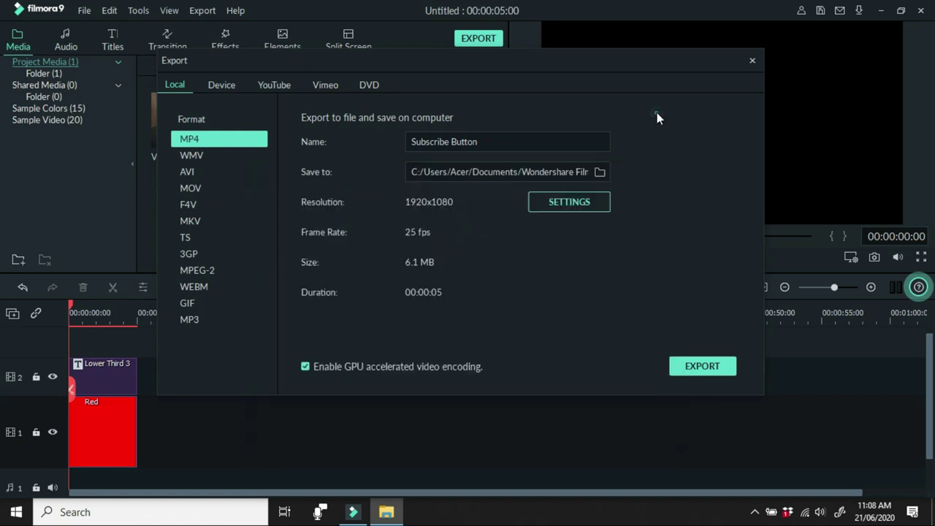
{"action": "left_click", "coordinate": [752, 62]}
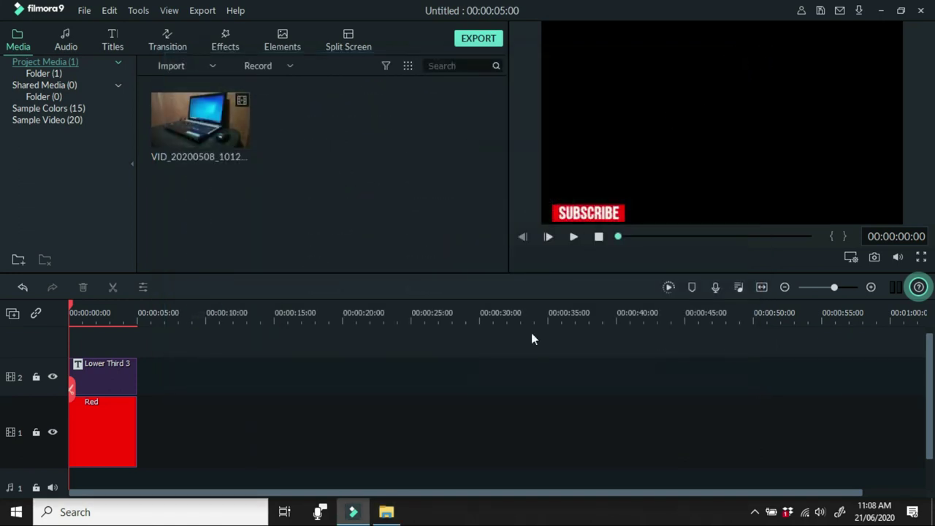
{"action": "left_click", "coordinate": [387, 511]}
{"action": "left_click_drag", "start_coordinate": [457, 342], "coordinate": [357, 159]}
{"action": "left_click", "coordinate": [362, 193]}
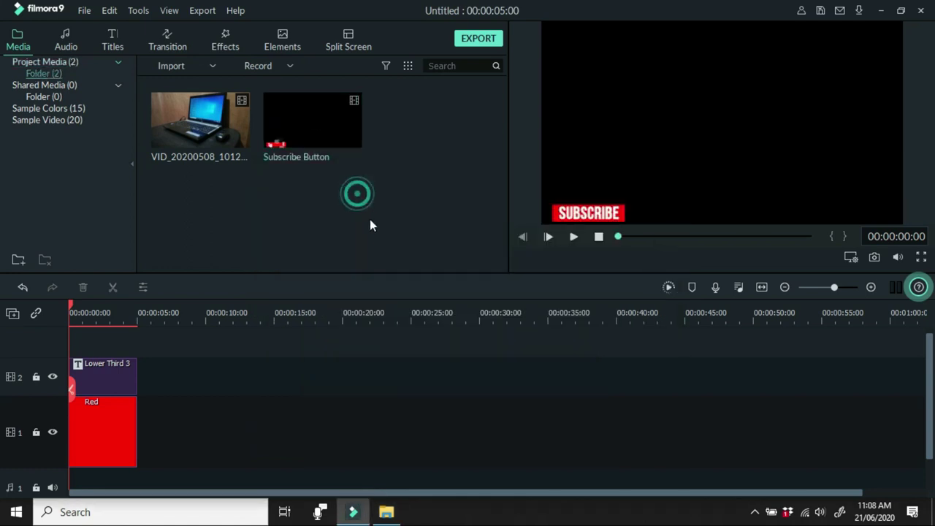
Delete the Lower Third 3 title and the Red colour clip from the timeline.
{"action": "left_click", "coordinate": [112, 390]}
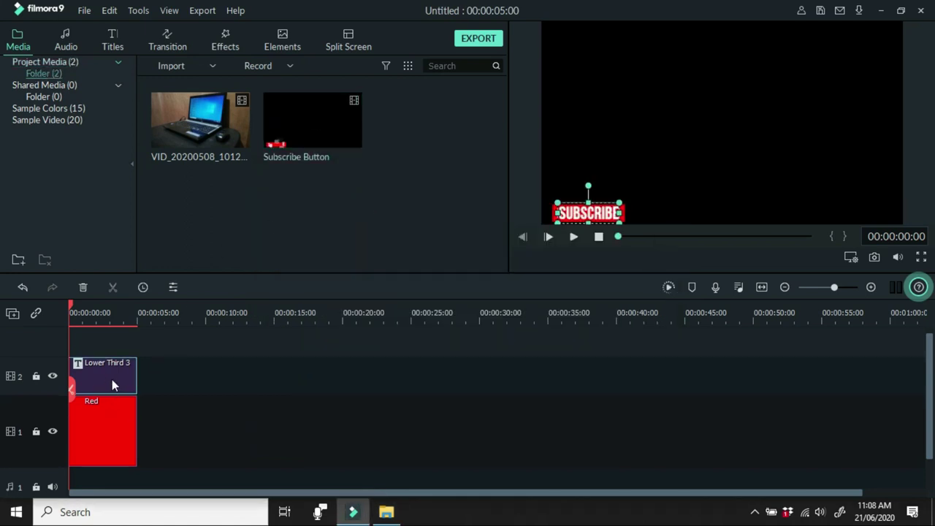
{"action": "right_click", "coordinate": [112, 379]}
{"action": "left_click", "coordinate": [151, 256]}
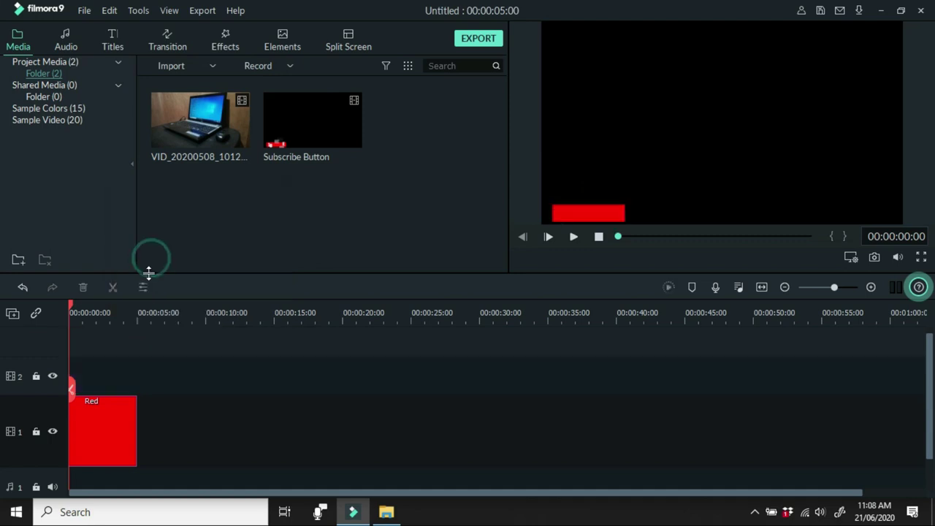
{"action": "right_click", "coordinate": [103, 424]}
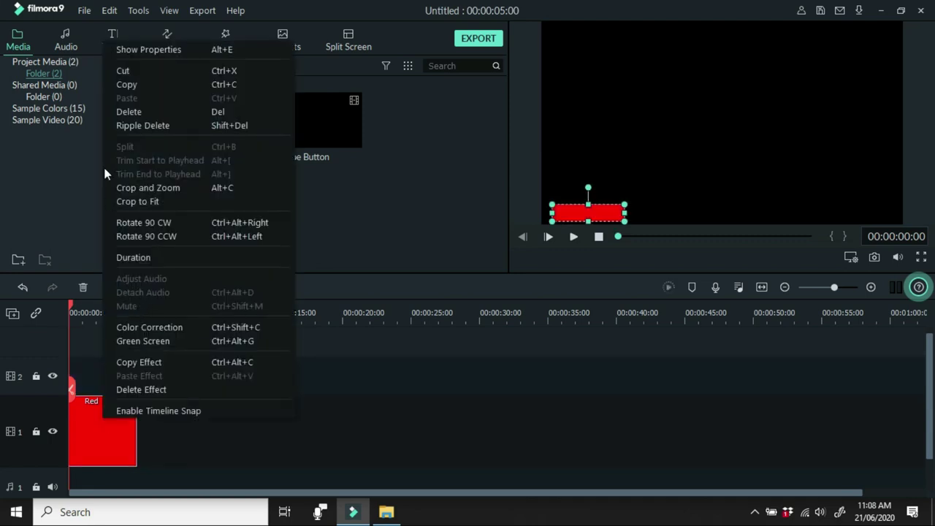
{"action": "left_click", "coordinate": [133, 116]}
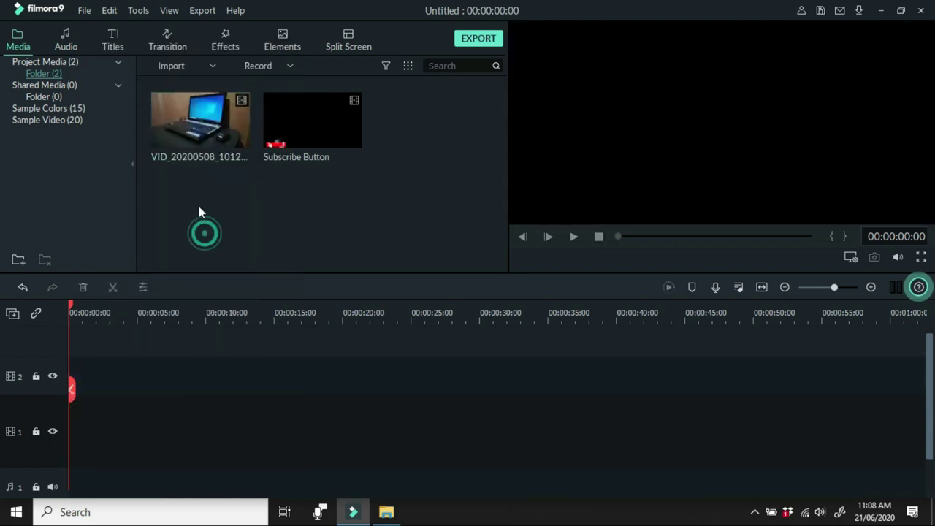
Add the laptop video to the start of track 1 and match the project settings to it at 1920 x 1080 30fps.
{"action": "left_click_drag", "start_coordinate": [177, 116], "coordinate": [54, 441]}
{"action": "left_click", "coordinate": [464, 288]}
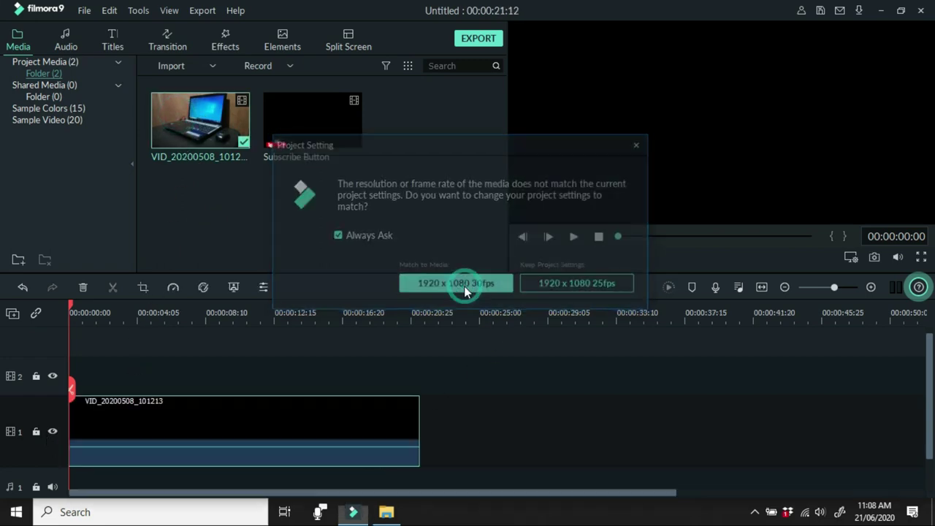
{"action": "left_click", "coordinate": [472, 418]}
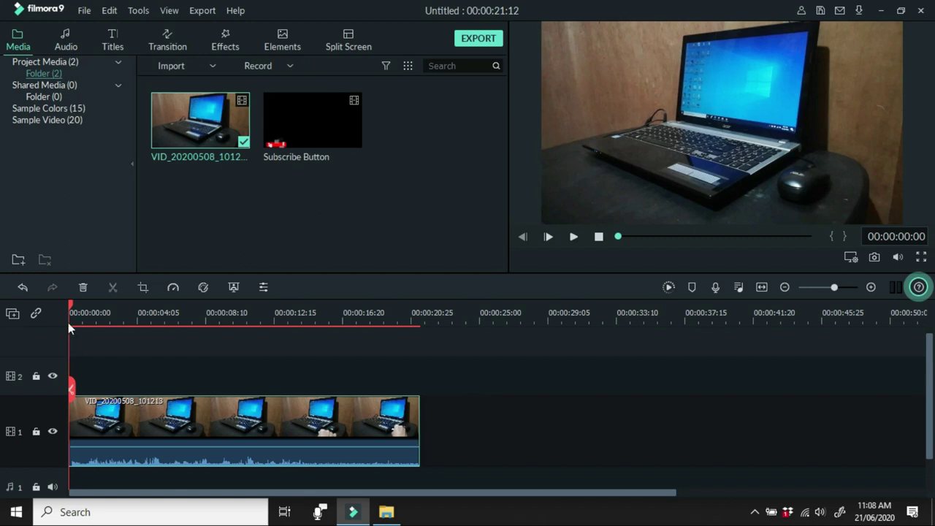
Split the laptop clip at about 11 seconds and delete its first part so the rest starts the timeline.
{"action": "left_click_drag", "start_coordinate": [70, 302], "coordinate": [252, 329]}
{"action": "left_click", "coordinate": [249, 398]}
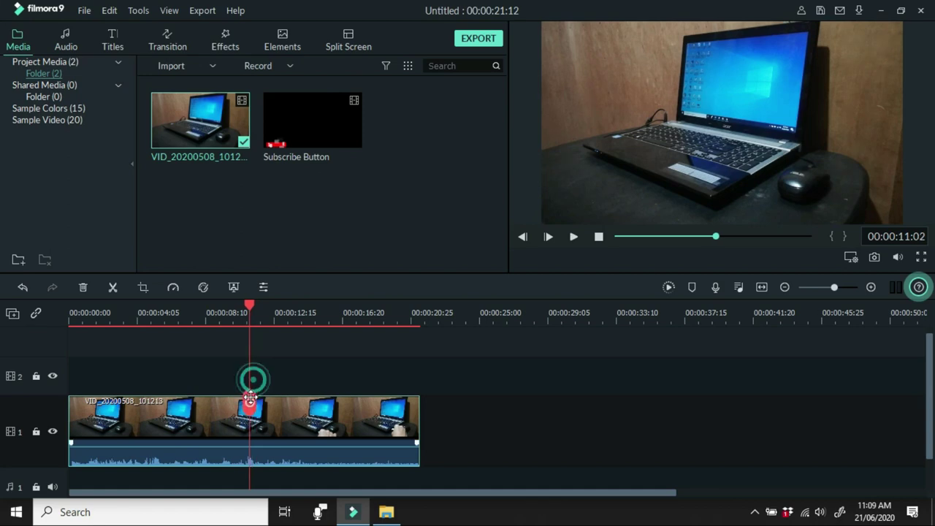
{"action": "left_click", "coordinate": [249, 413]}
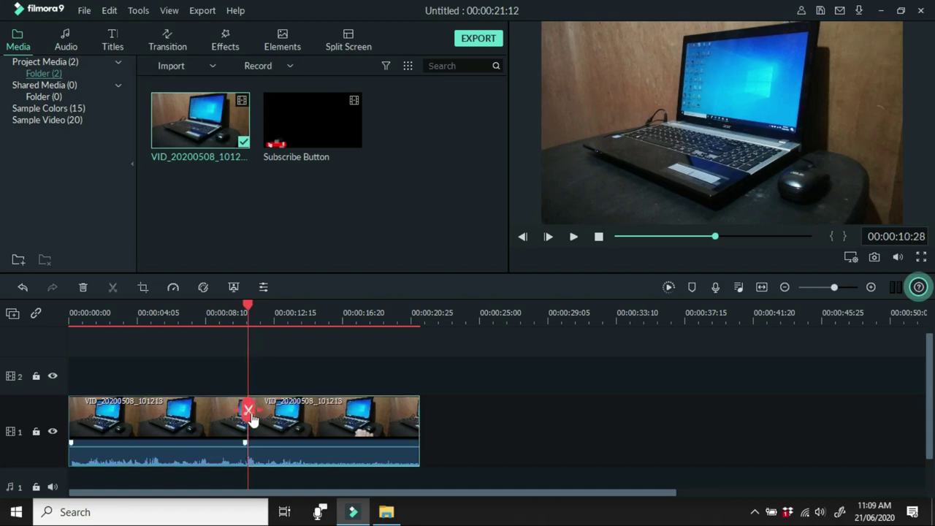
{"action": "right_click", "coordinate": [168, 430]}
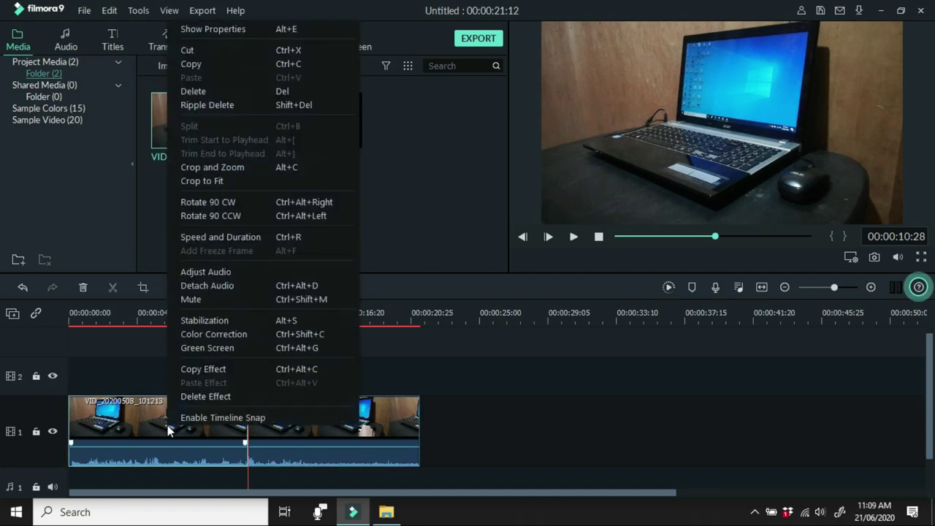
{"action": "left_click", "coordinate": [192, 90]}
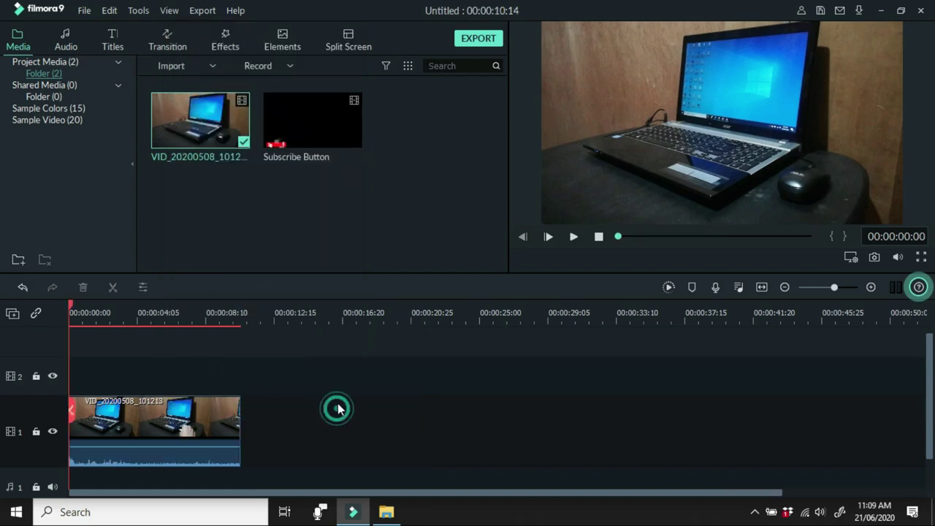
Place the Subscribe Button clip on track 2 at about 4 seconds and key out its black background with Chroma Key.
{"action": "left_click_drag", "start_coordinate": [319, 98], "coordinate": [133, 368]}
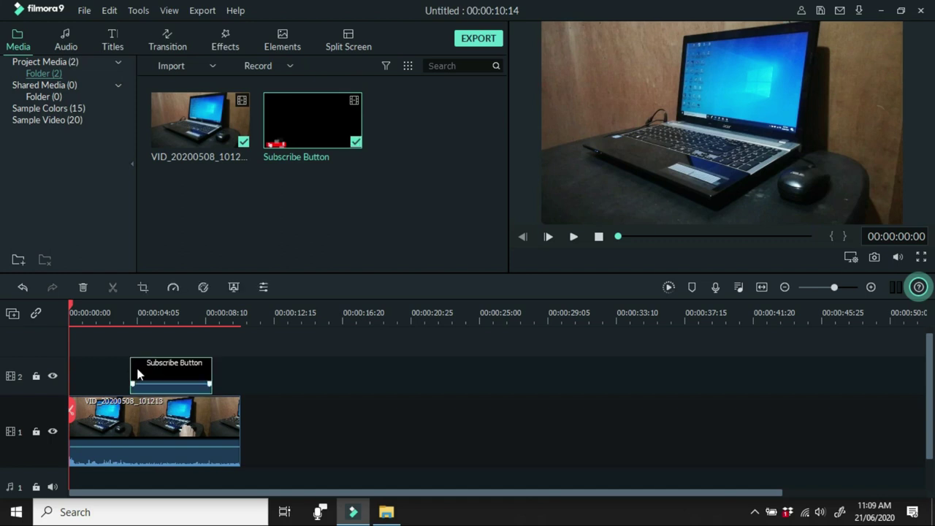
{"action": "right_click", "coordinate": [194, 381]}
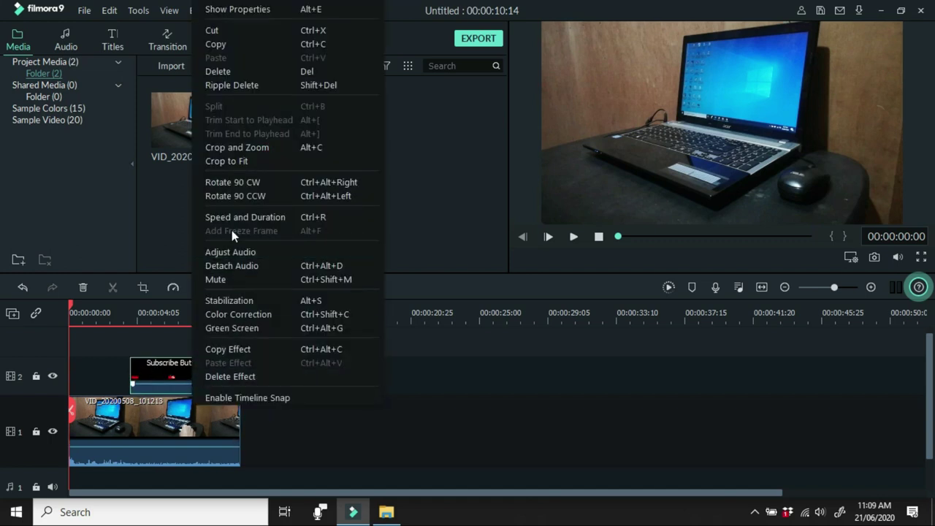
{"action": "left_click", "coordinate": [234, 326]}
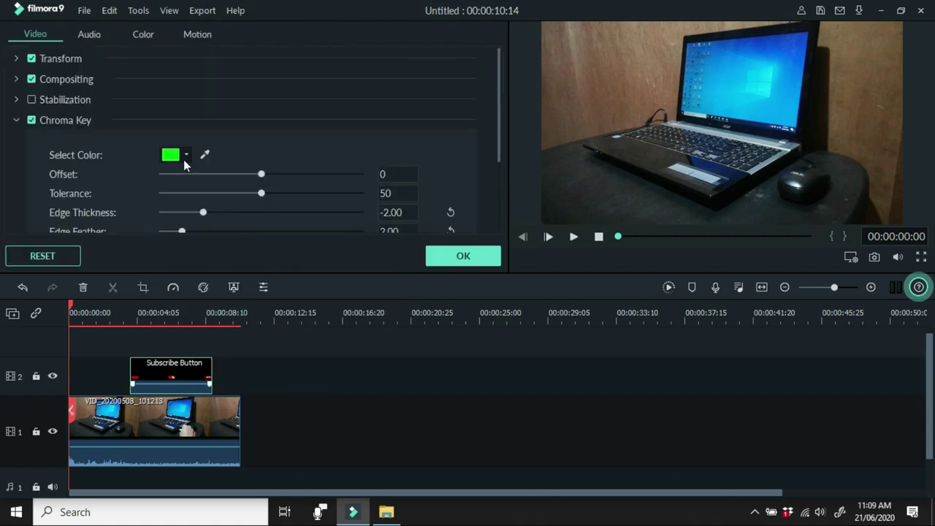
{"action": "left_click", "coordinate": [185, 155]}
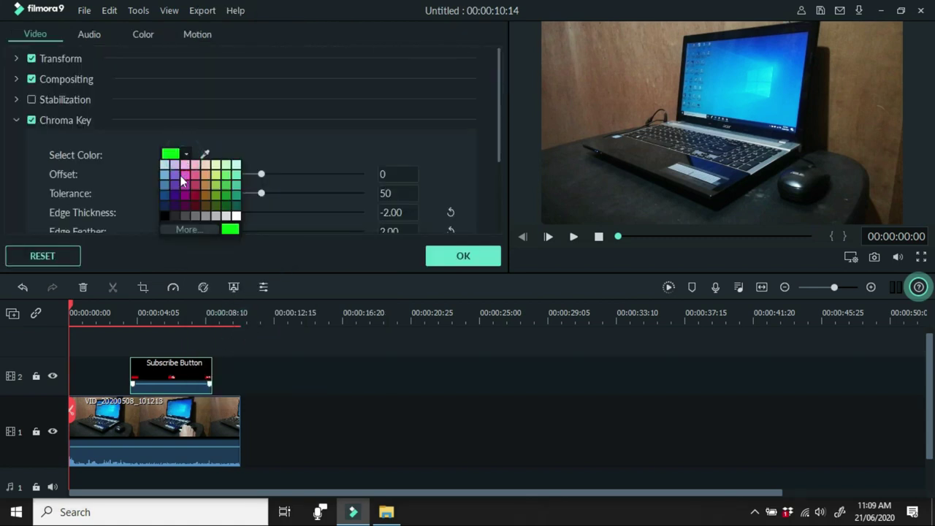
{"action": "left_click", "coordinate": [164, 216]}
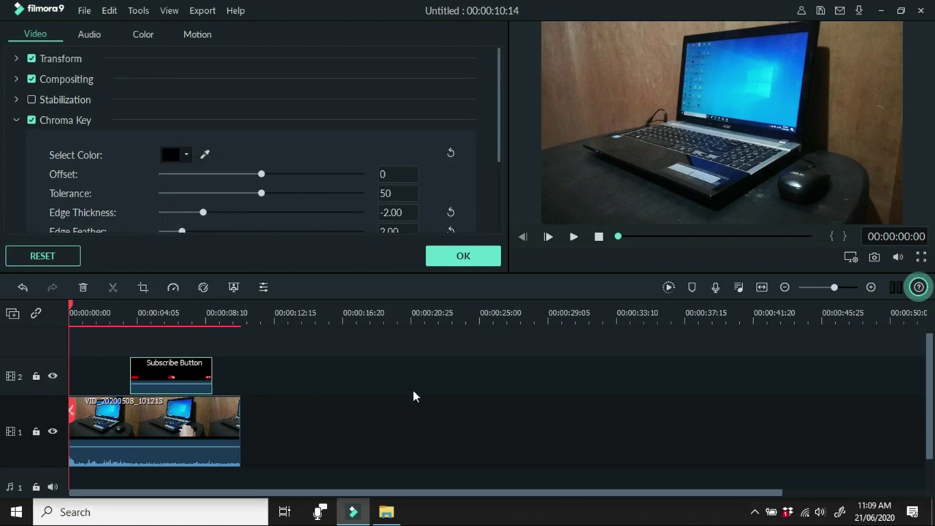
Play the composited video in full screen to check the keyed subscribe button, and return to the editor.
{"action": "left_click", "coordinate": [920, 261]}
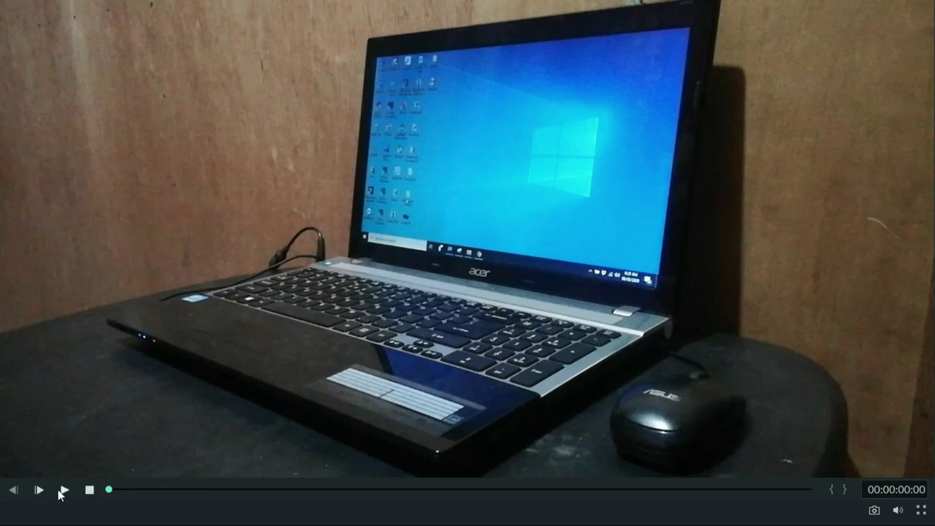
{"action": "left_click", "coordinate": [63, 491]}
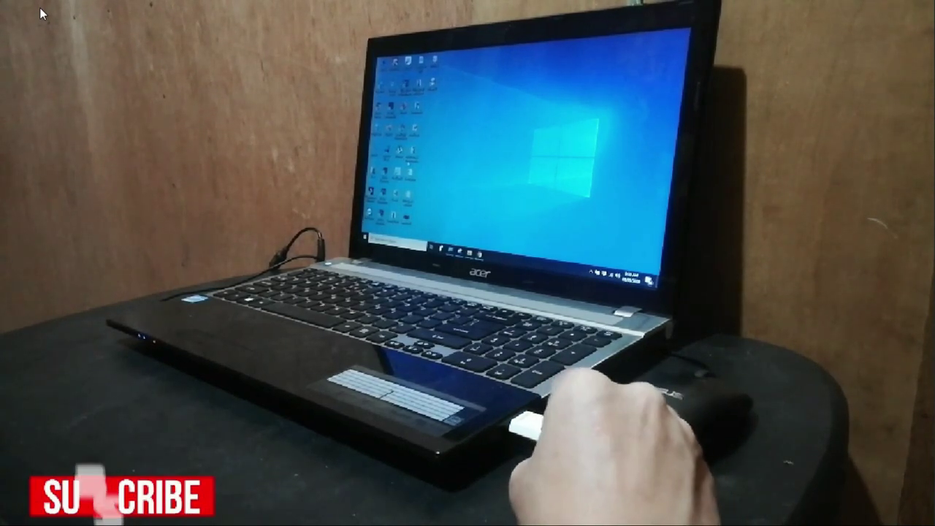
{"action": "key", "text": "Escape"}
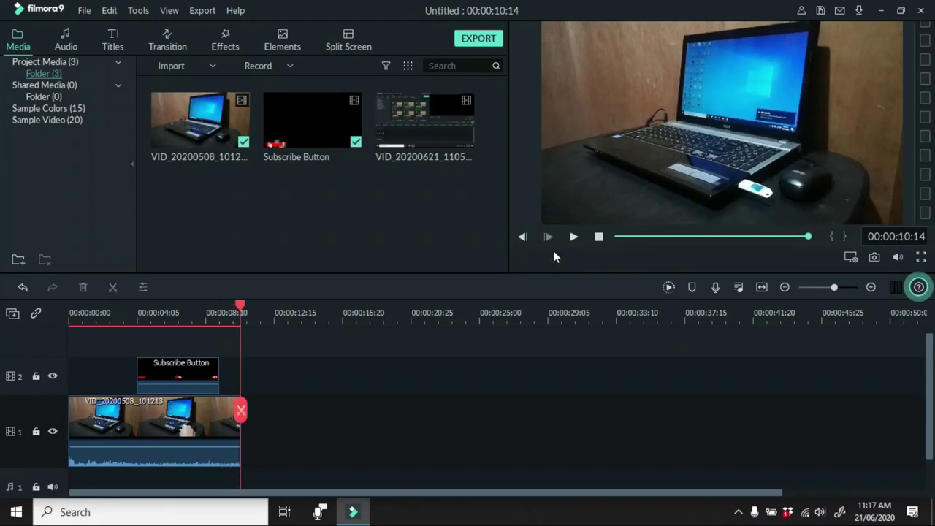
Lower the Subscribe Button clip's opacity to 64.14% and play the timeline from the start to review it.
{"action": "left_click_drag", "start_coordinate": [241, 306], "coordinate": [211, 316]}
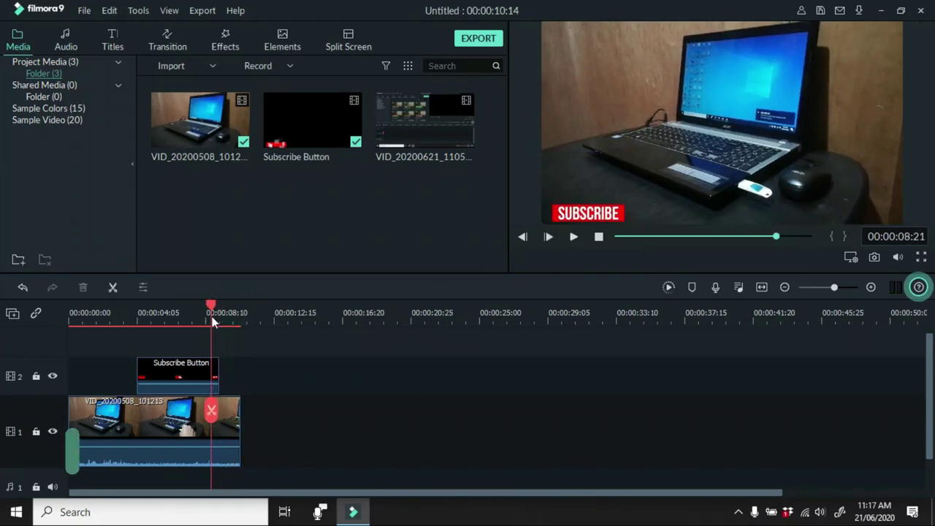
{"action": "double_click", "coordinate": [192, 377]}
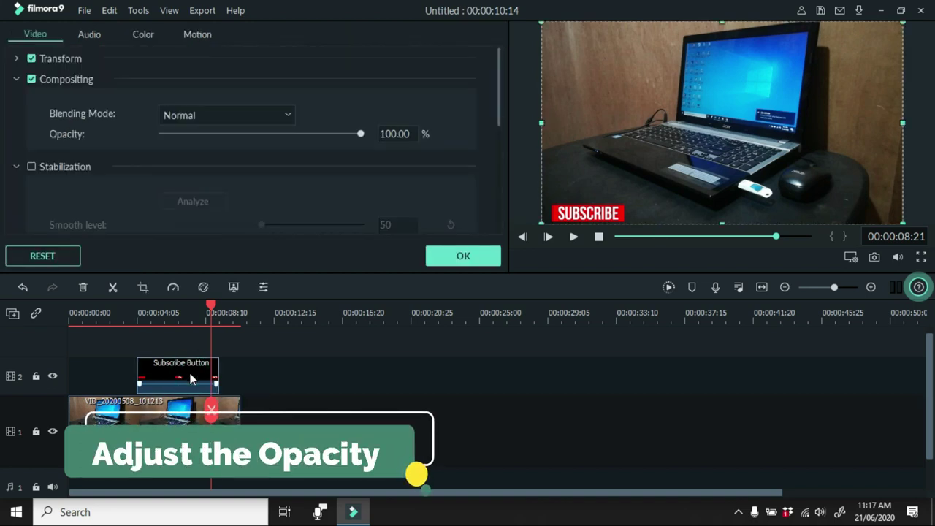
{"action": "left_click_drag", "start_coordinate": [361, 133], "coordinate": [289, 146]}
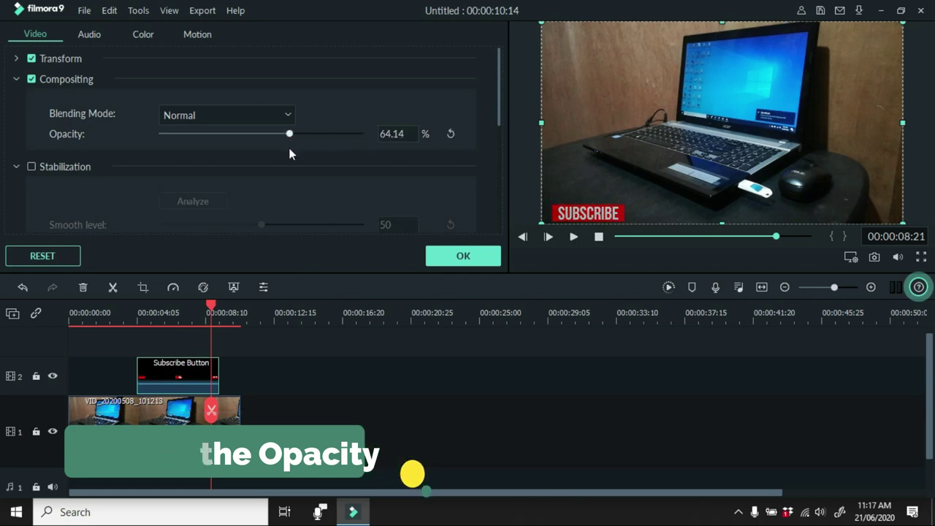
{"action": "left_click", "coordinate": [453, 267]}
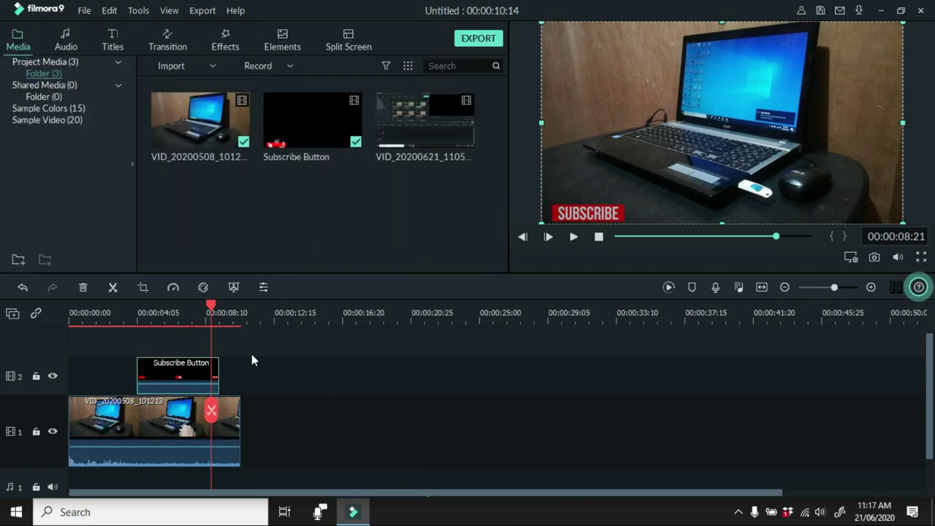
{"action": "left_click_drag", "start_coordinate": [207, 305], "coordinate": [73, 336]}
{"action": "left_click", "coordinate": [574, 237]}
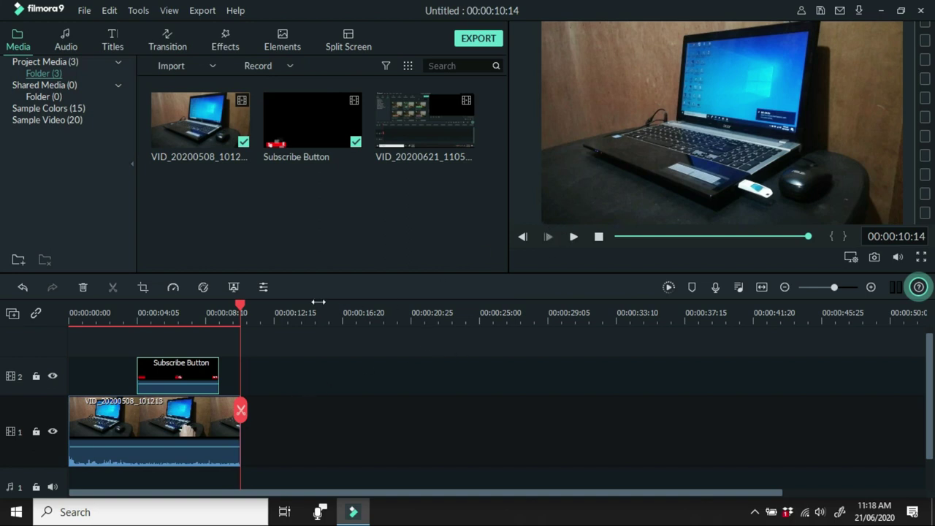
Move the subscribe button overlay to the upper-right corner of the video frame and play the timeline from the start.
{"action": "left_click_drag", "start_coordinate": [240, 305], "coordinate": [205, 312]}
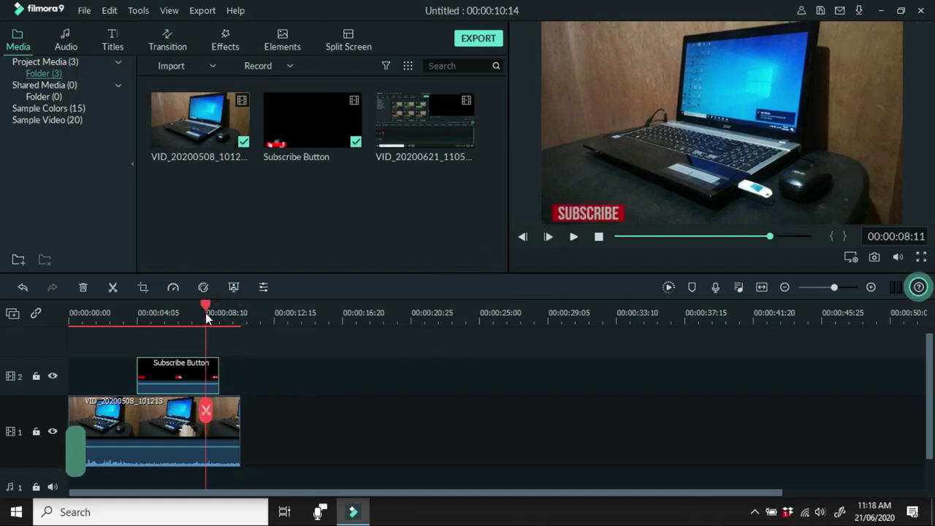
{"action": "left_click_drag", "start_coordinate": [626, 174], "coordinate": [867, 12]}
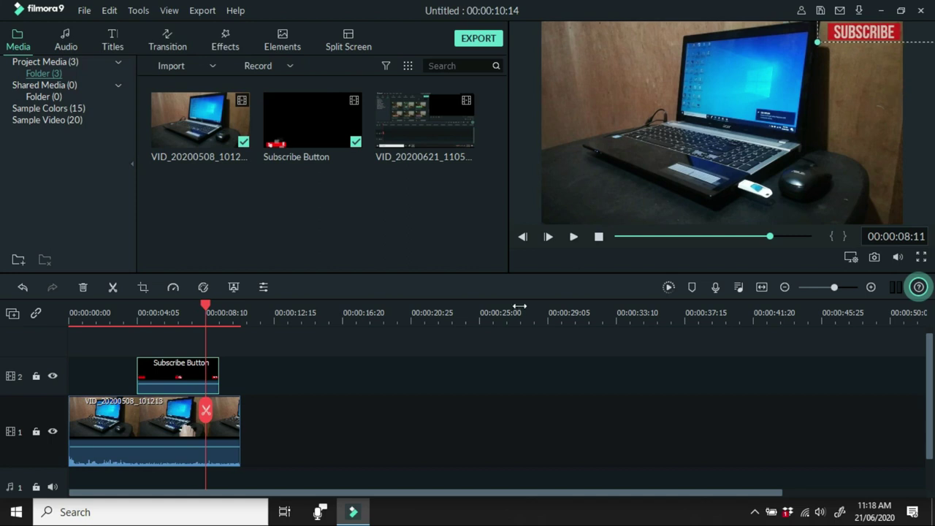
{"action": "left_click", "coordinate": [616, 237]}
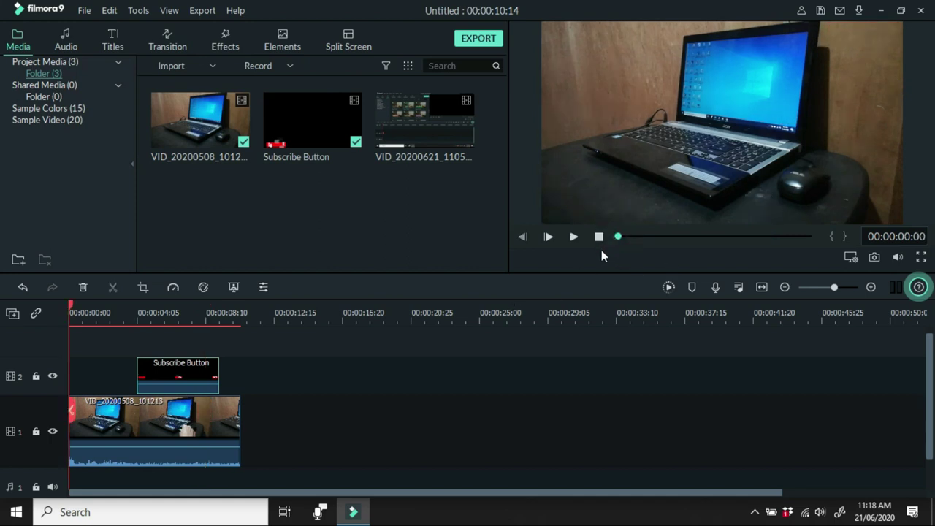
{"action": "left_click", "coordinate": [573, 236]}
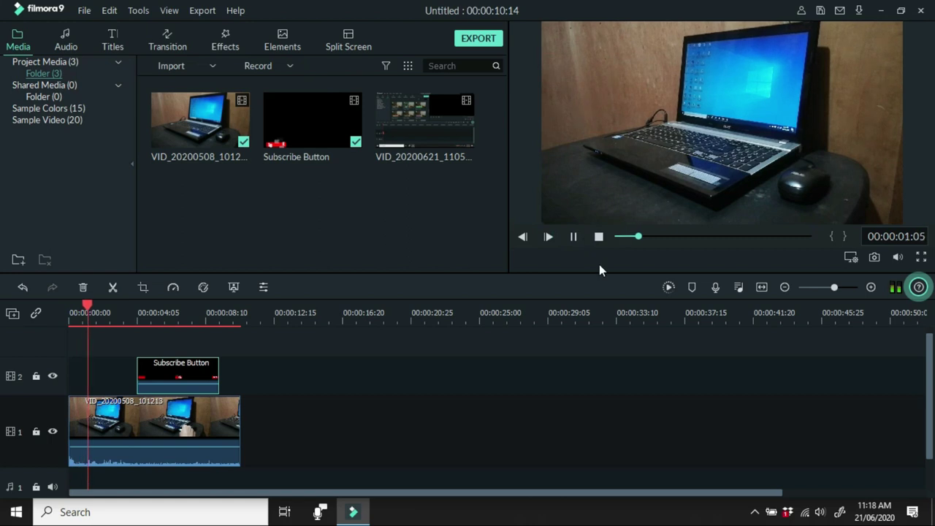